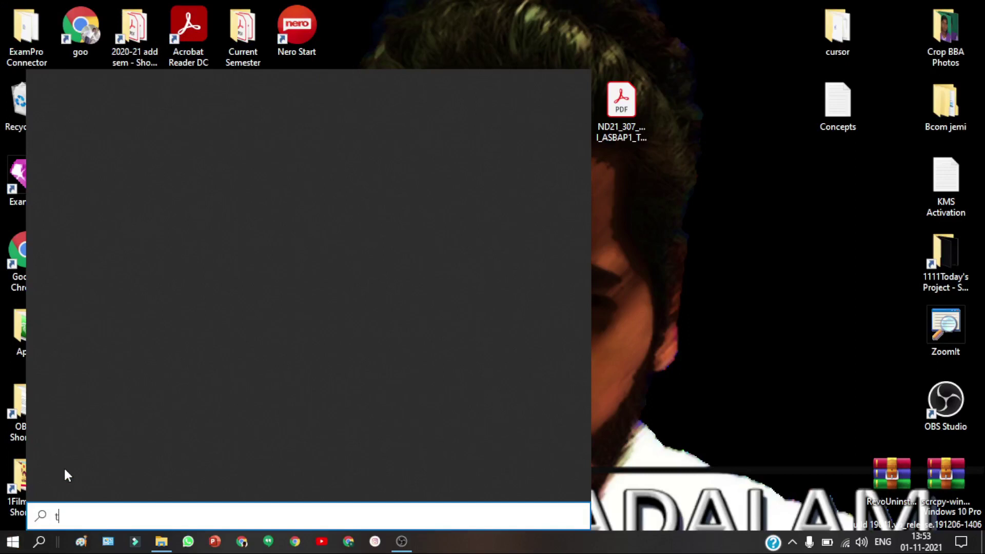
# Step: Find and launch Tally.ERP 9, and choose to work in Educational Mode
pyautogui.write('ally')
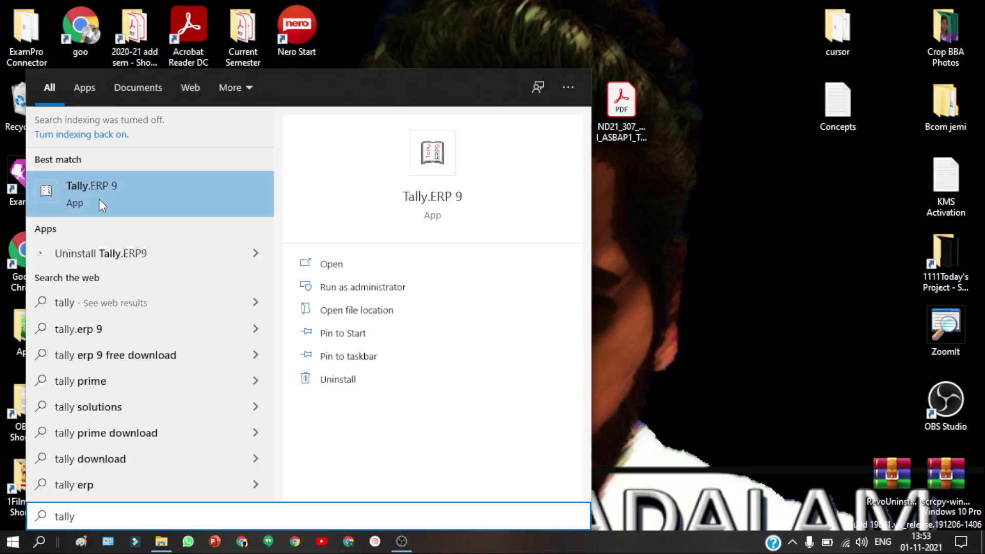
pyautogui.click(179, 202)
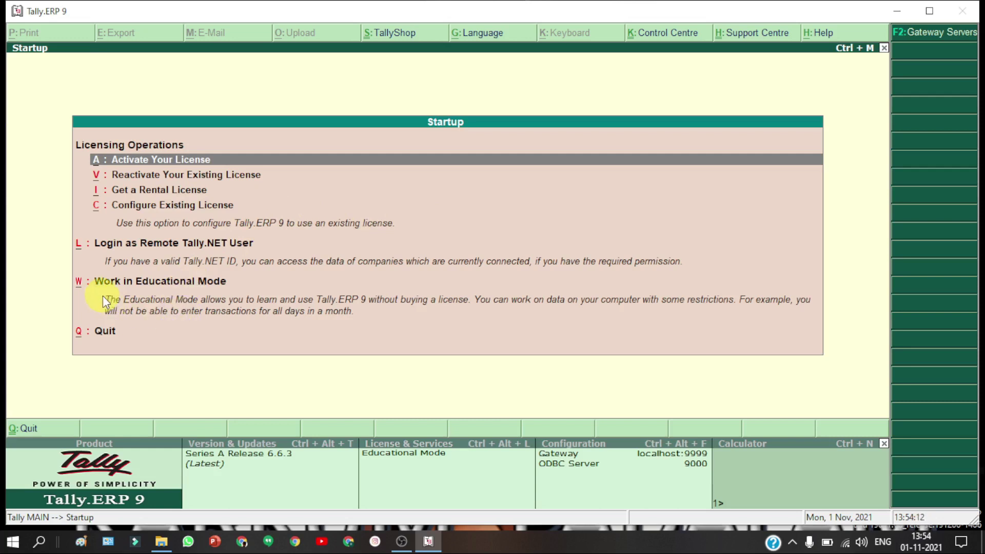
pyautogui.click(129, 282)
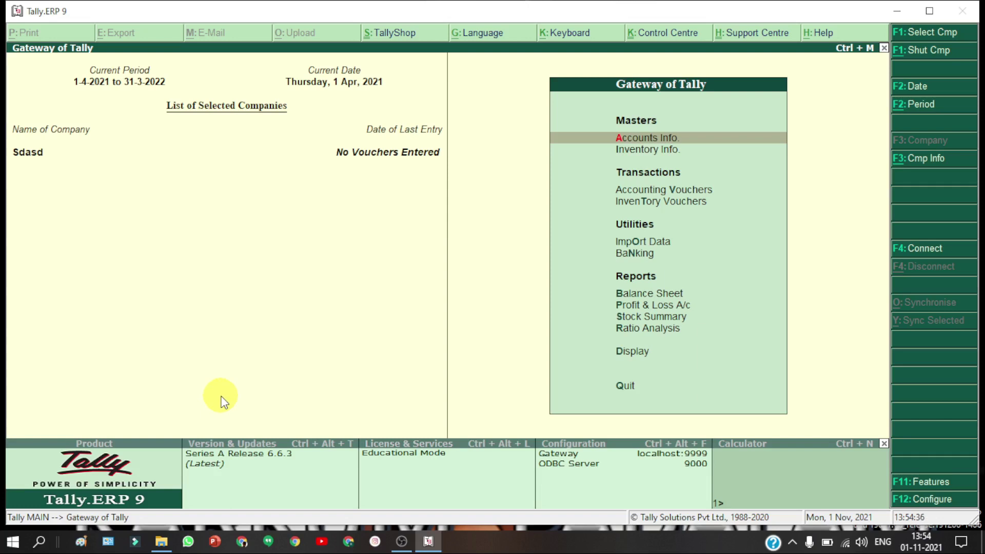
# Step: Shut the loaded company Sdasd
pyautogui.hotkey('alt', 'F1')
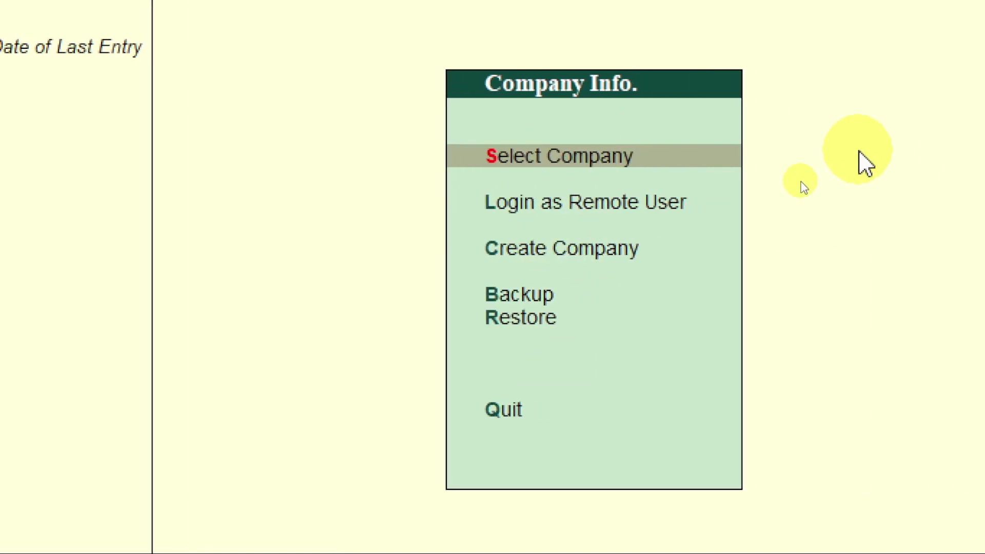
pyautogui.press('Down')
pyautogui.press('Down')
pyautogui.press('Down')
pyautogui.press('Down')
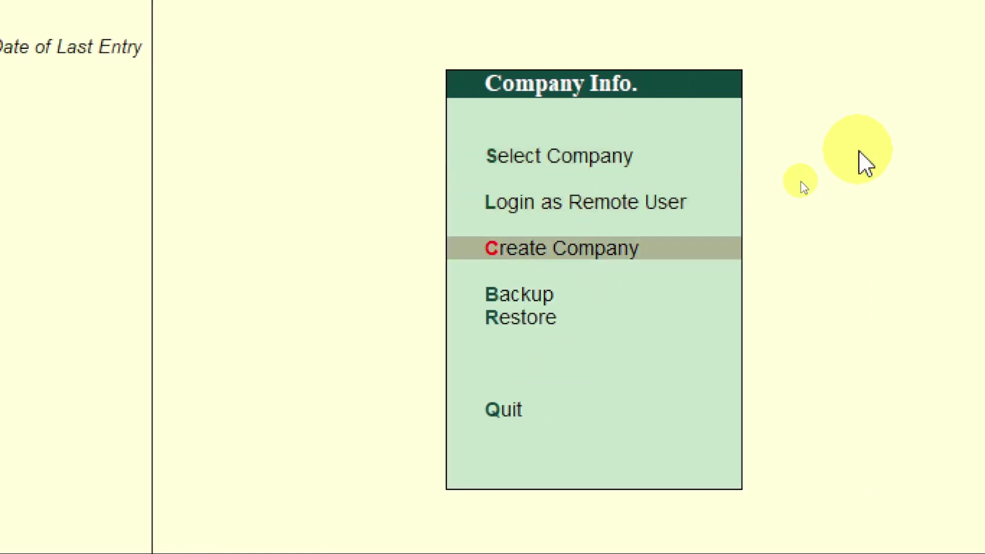
pyautogui.press('Up')
pyautogui.press('Up')
pyautogui.press('Up')
pyautogui.press('Up')
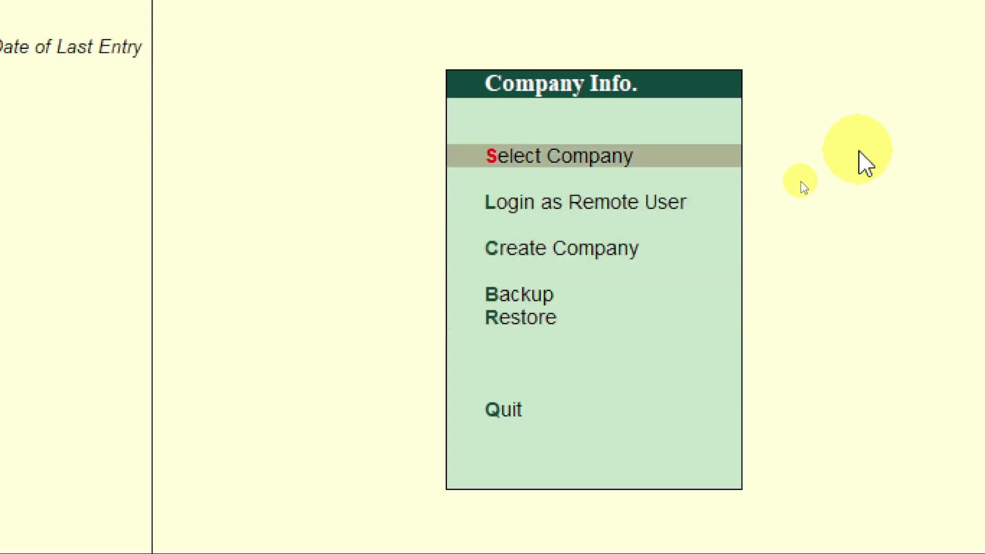
pyautogui.press('Down')
pyautogui.press('Down')
pyautogui.press('Down')
pyautogui.press('Down')
pyautogui.press('Down')
pyautogui.press('Up')
pyautogui.press('Up')
pyautogui.press('Up')
pyautogui.press('Up')
pyautogui.press('Up')
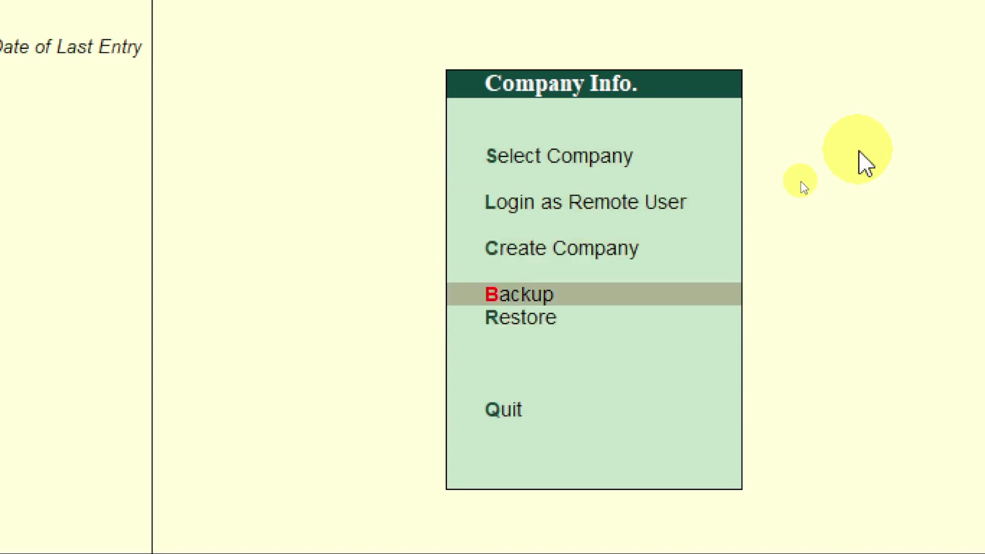
pyautogui.press('Down')
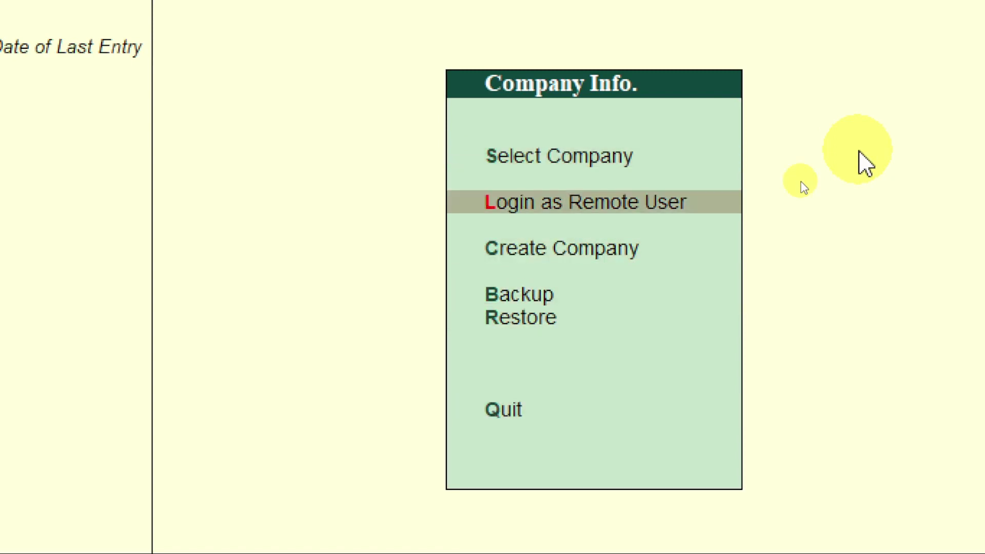
pyautogui.press('Down')
pyautogui.press('Down')
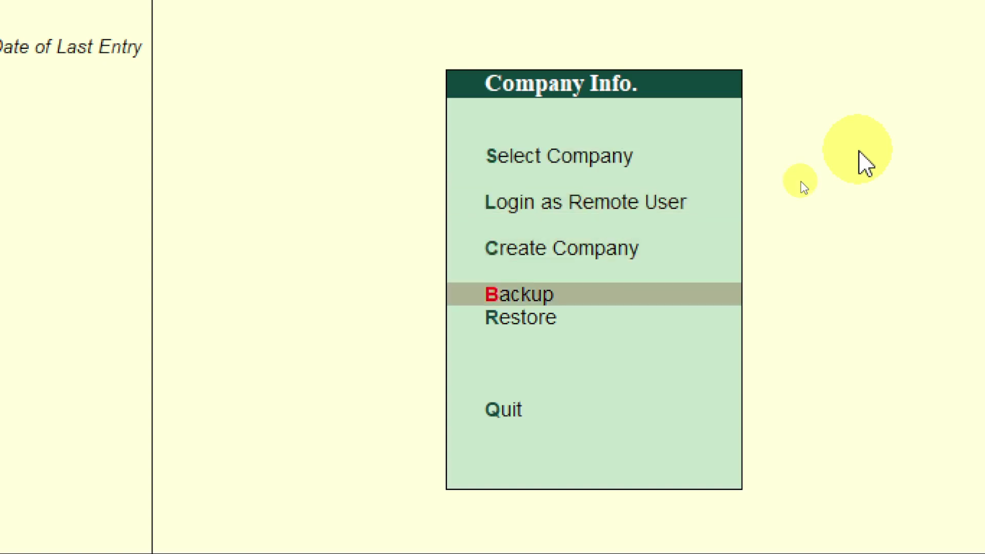
pyautogui.press('Down')
pyautogui.press('Up')
pyautogui.press('Up')
pyautogui.press('Up')
pyautogui.press('Up')
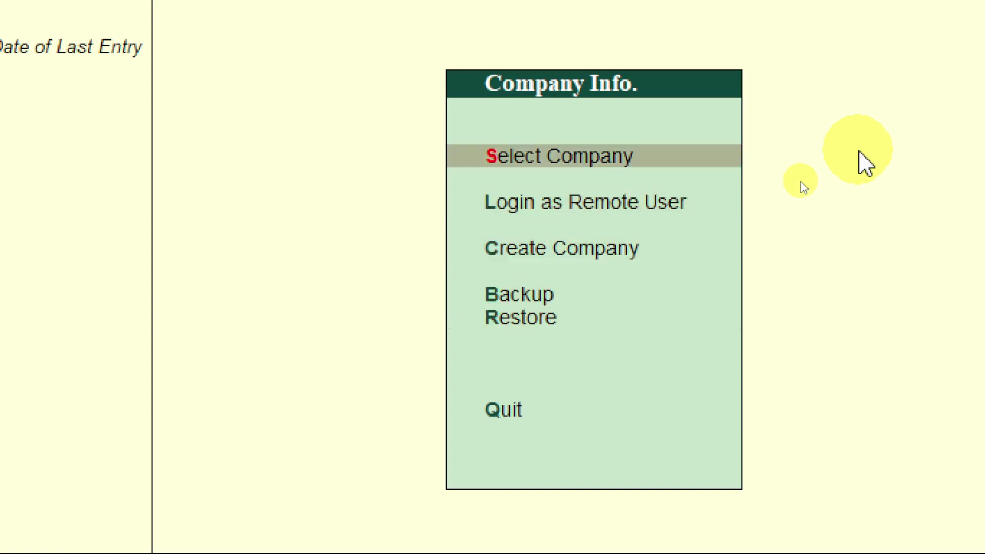
pyautogui.press('Down')
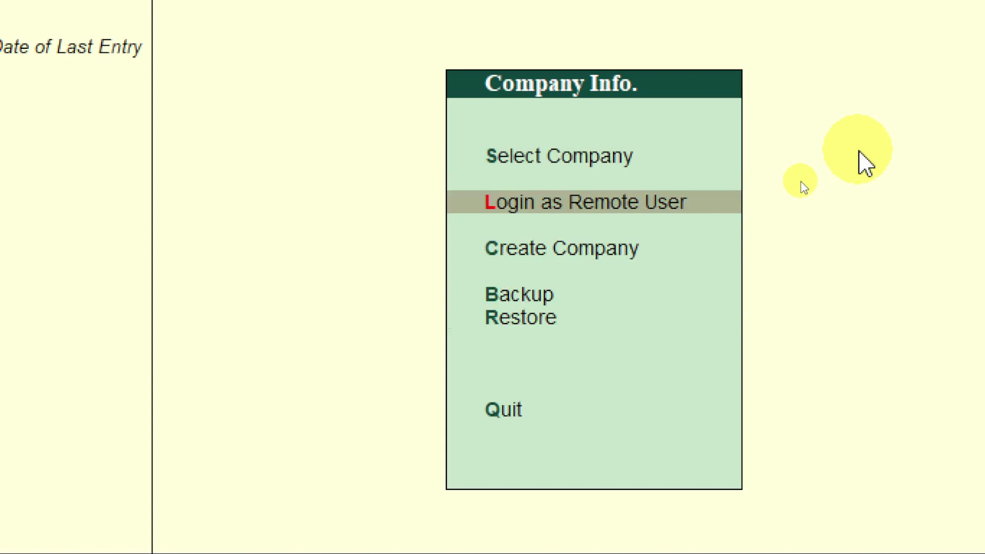
pyautogui.press('Down')
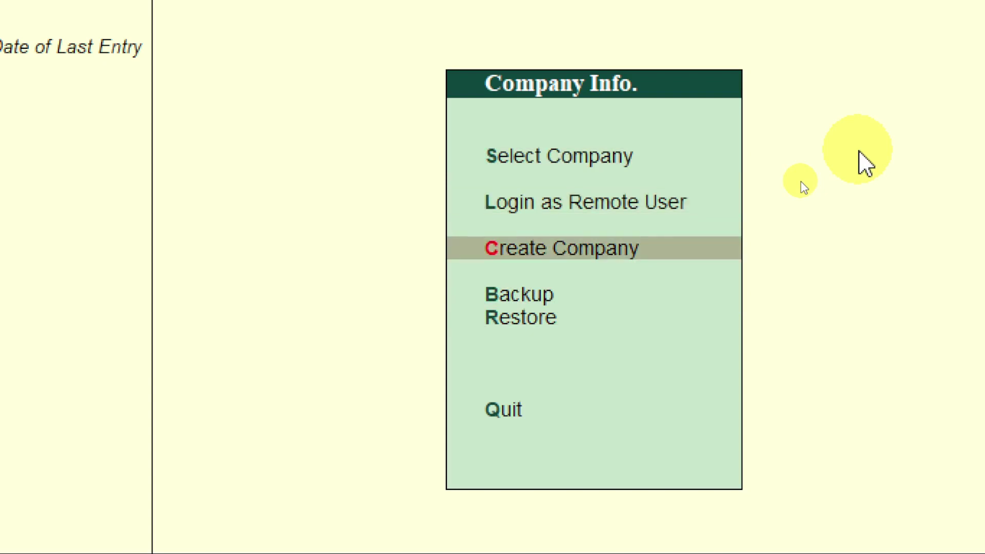
pyautogui.press('Down')
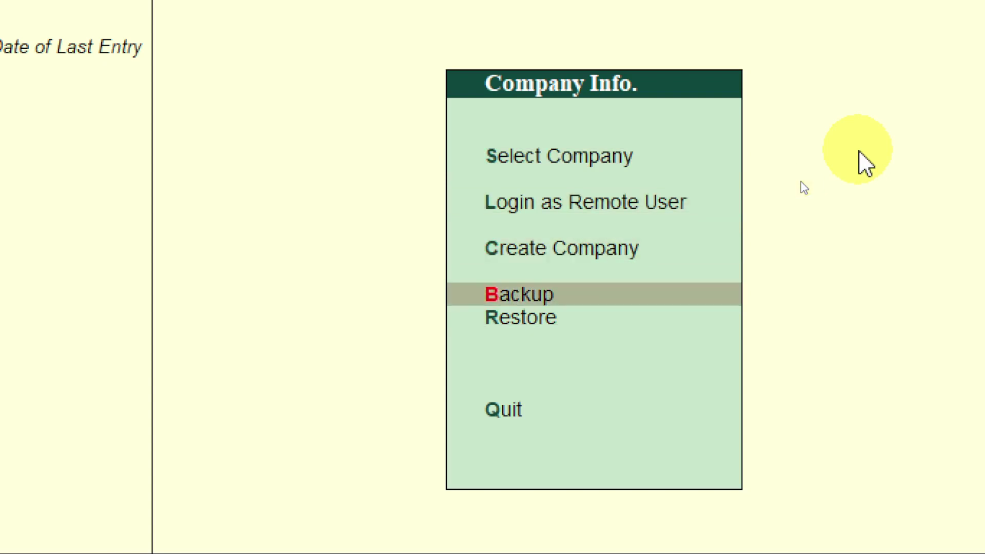
pyautogui.press('Up')
pyautogui.press('Up')
pyautogui.press('Up')
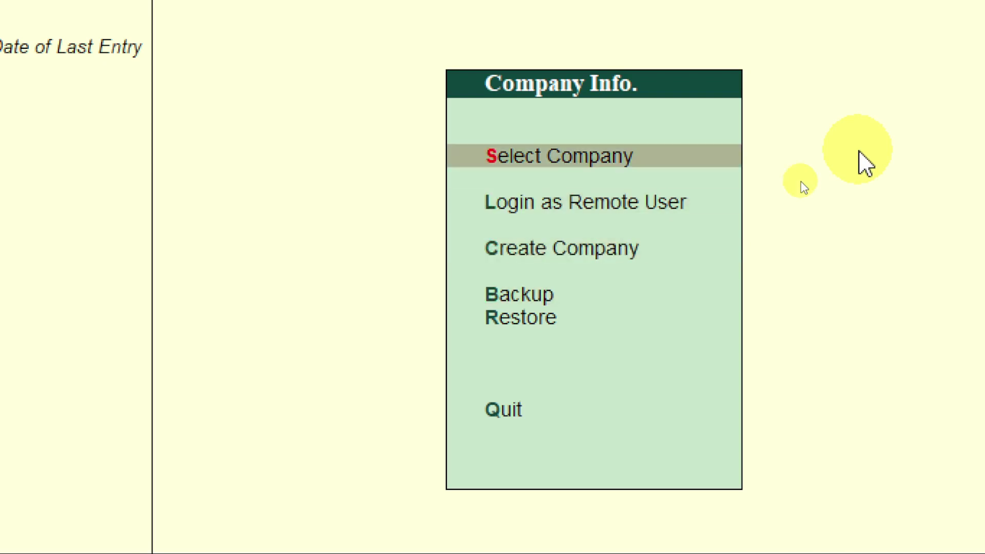
pyautogui.press('Down')
pyautogui.press('Up')
pyautogui.press('Down')
pyautogui.press('Down')
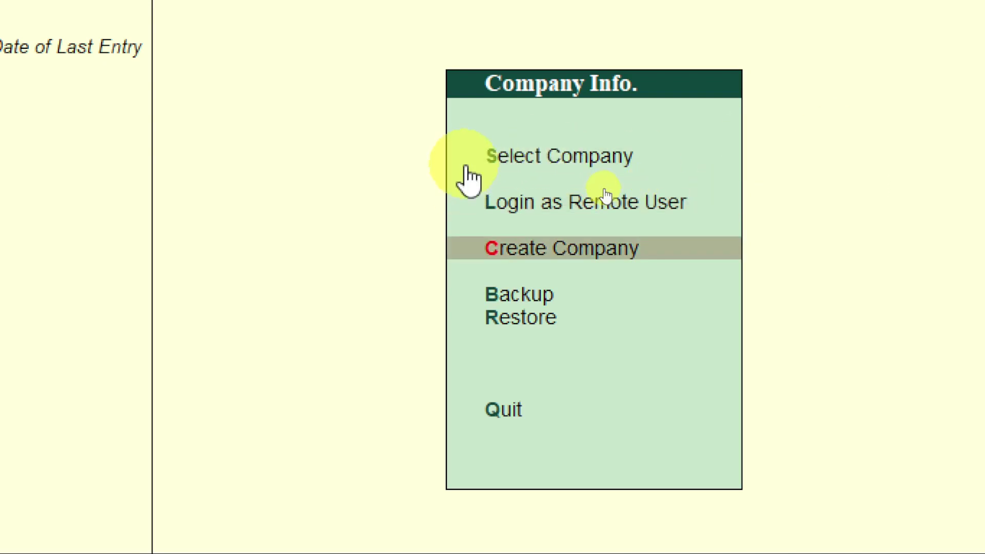
pyautogui.press('Up')
pyautogui.press('Up')
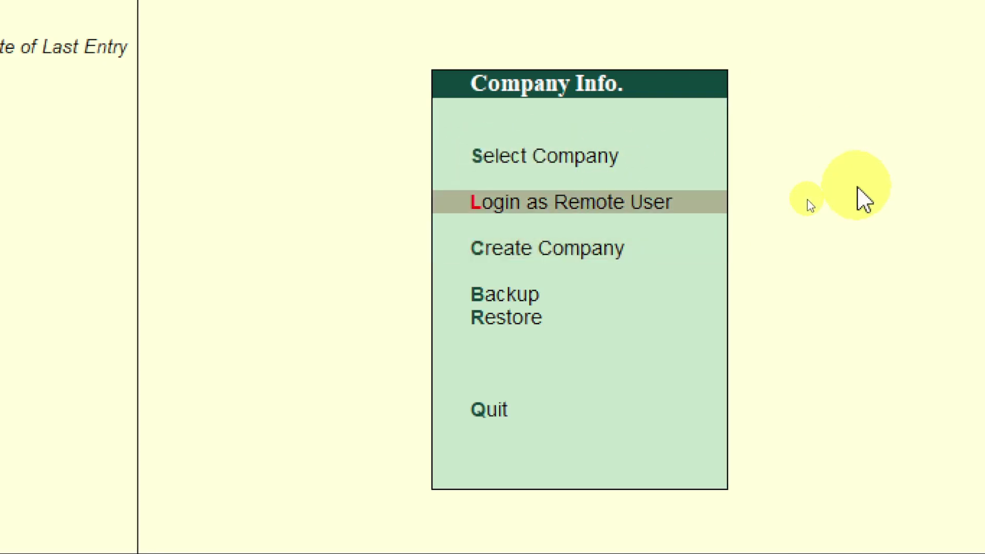
pyautogui.press('Down')
pyautogui.press('Down')
pyautogui.press('Down')
pyautogui.press('Down')
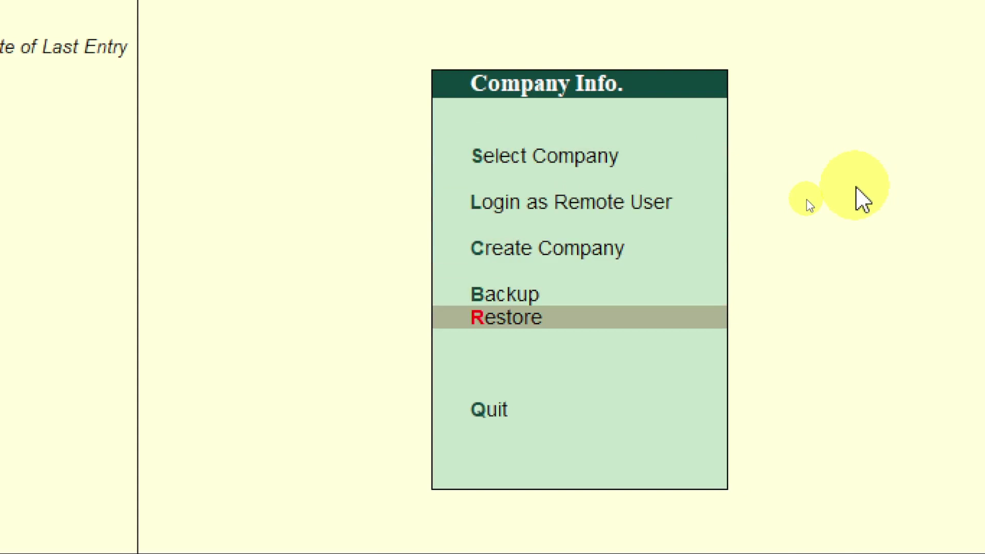
pyautogui.press('Up')
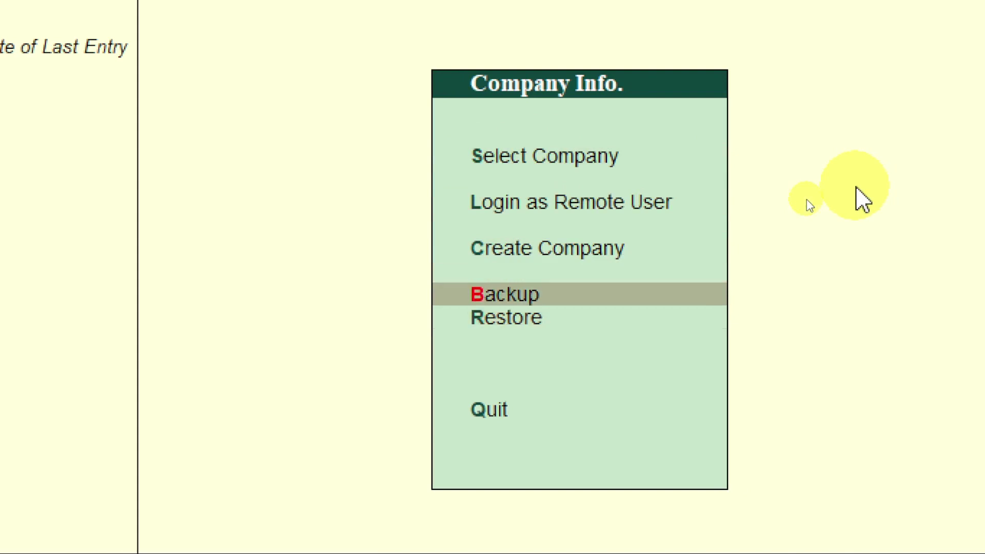
# Step: Load the company Sdasd from the list of companies
pyautogui.press('Up')
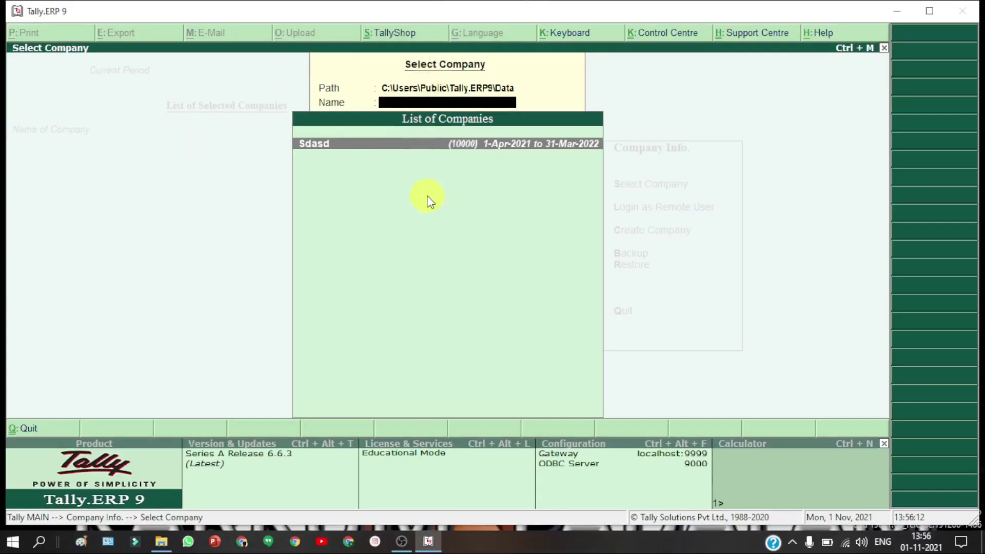
pyautogui.click(410, 149)
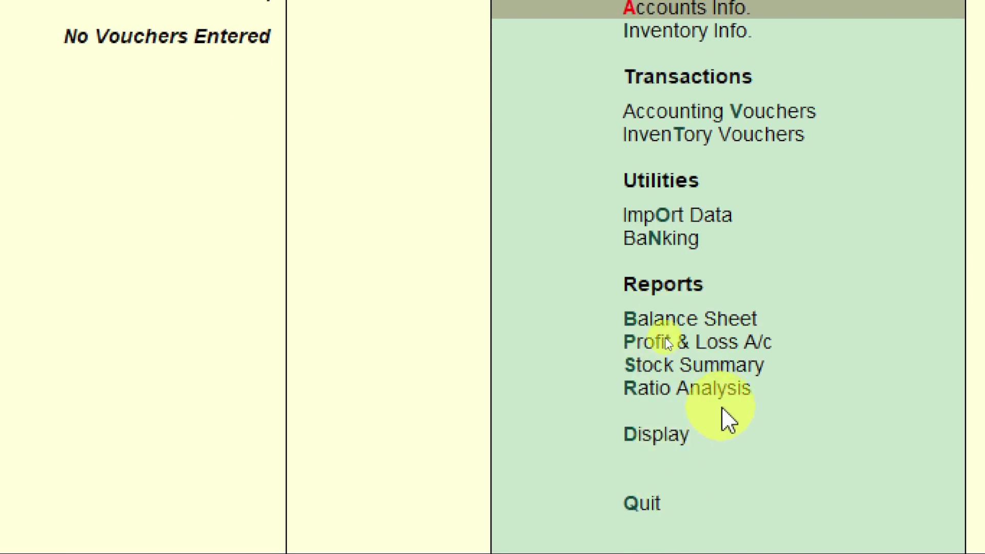
# Step: View the Display options for reports and books, and return to the Gateway of Tally
pyautogui.press('d')
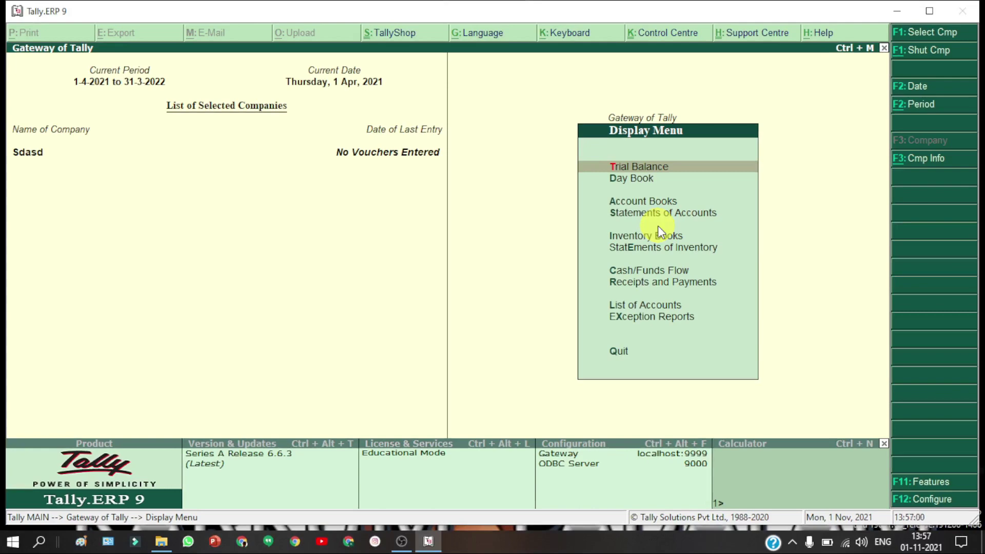
pyautogui.press('Escape')
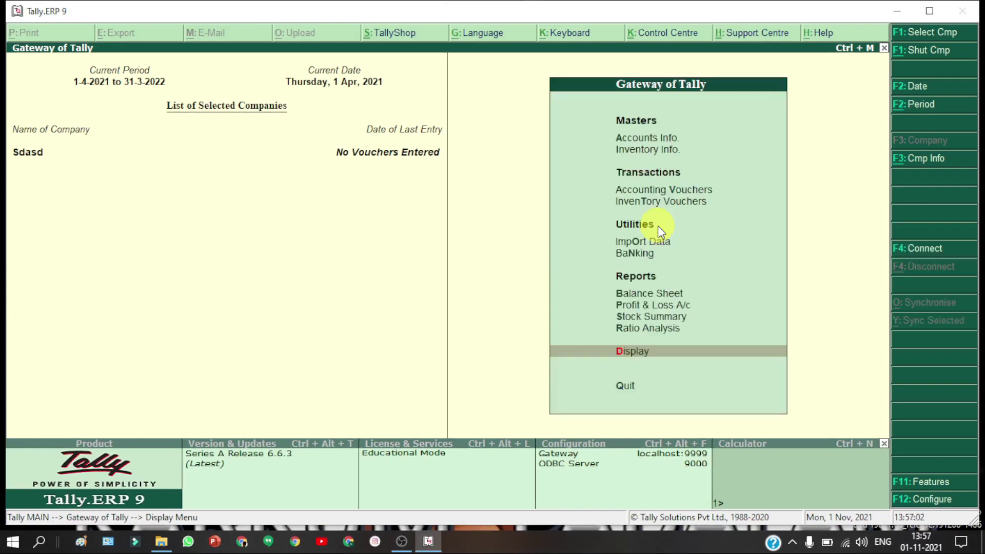
# Step: Start quitting from the Gateway of Tally twice, declining the exit each time
pyautogui.press('Escape')
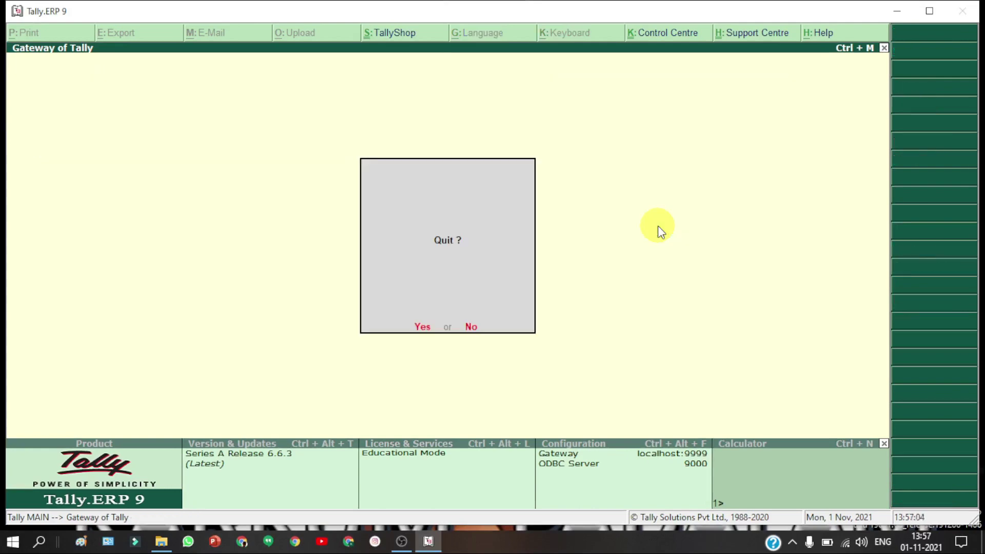
pyautogui.press('n')
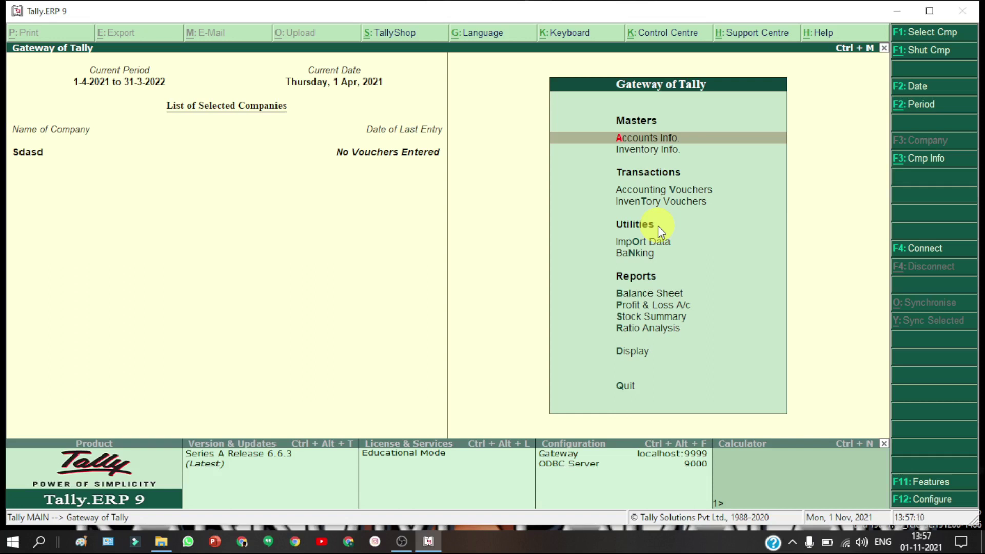
pyautogui.press('Escape')
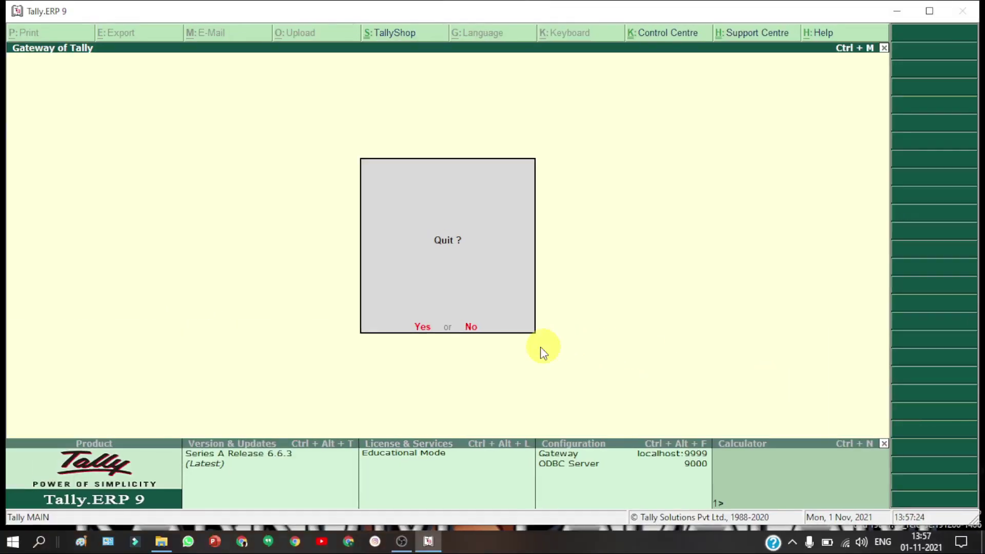
pyautogui.click(474, 327)
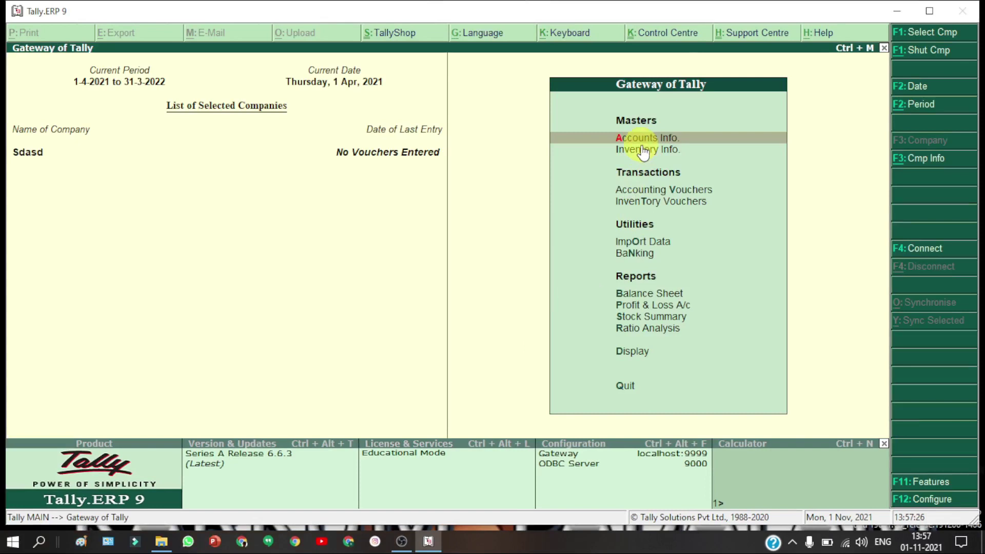
# Step: Open the multiple-group alteration from Accounts Info. for All Items
pyautogui.press('Return')
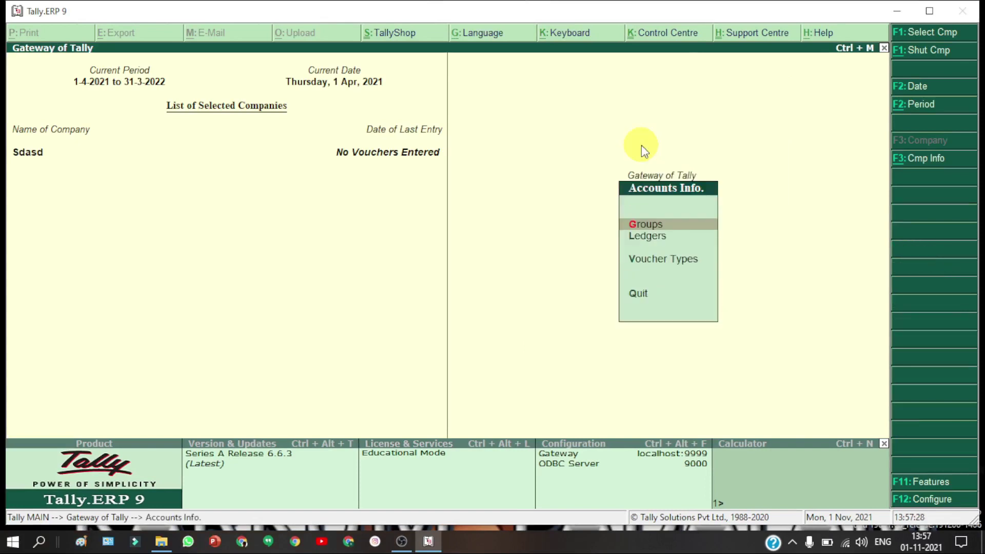
pyautogui.press('Return')
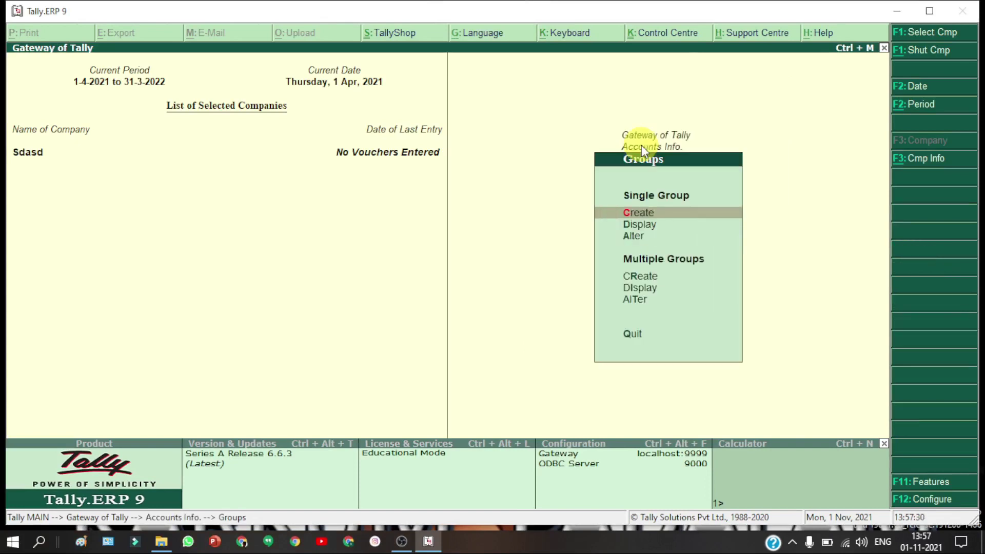
pyautogui.press('Down')
pyautogui.press('Down')
pyautogui.press('Down')
pyautogui.press('Down')
pyautogui.press('Down')
pyautogui.press('Return')
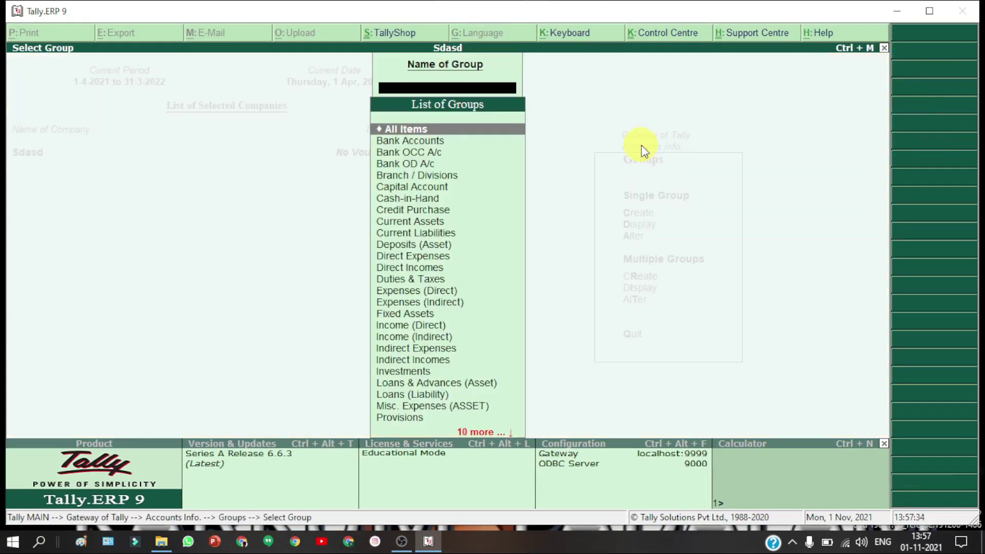
pyautogui.press('Return')
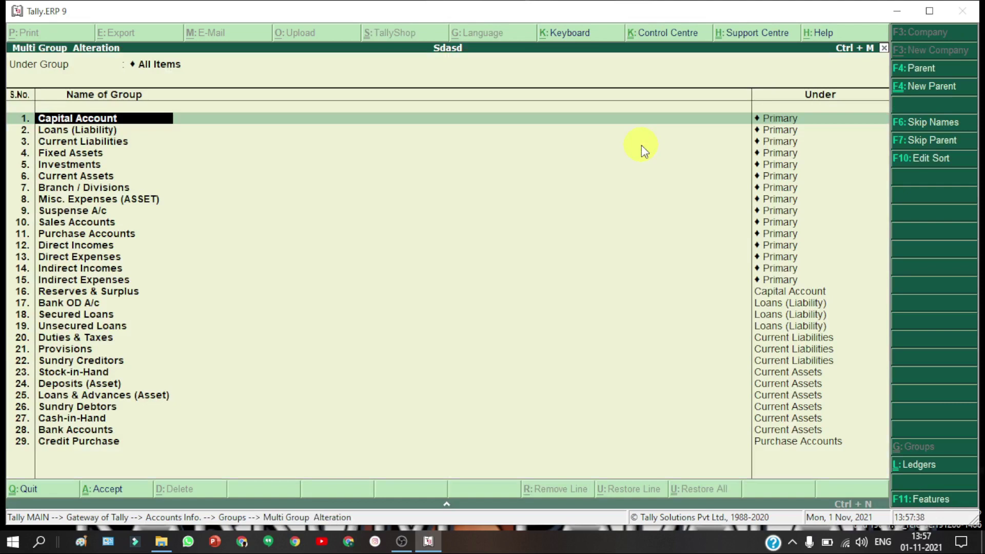
# Step: Clear the name of the Capital Account group and abandon the group alteration without saving
pyautogui.press('BackSpace')
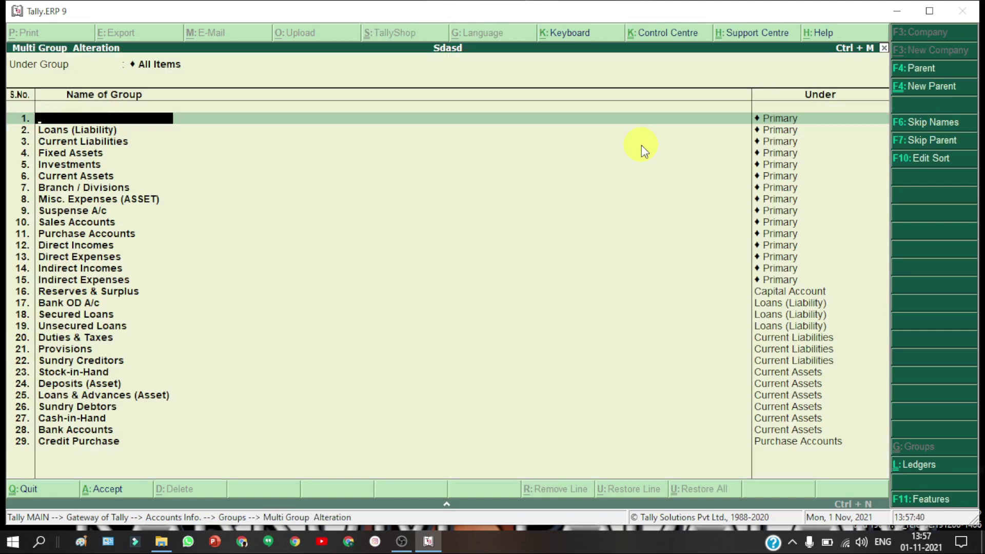
pyautogui.press('Escape')
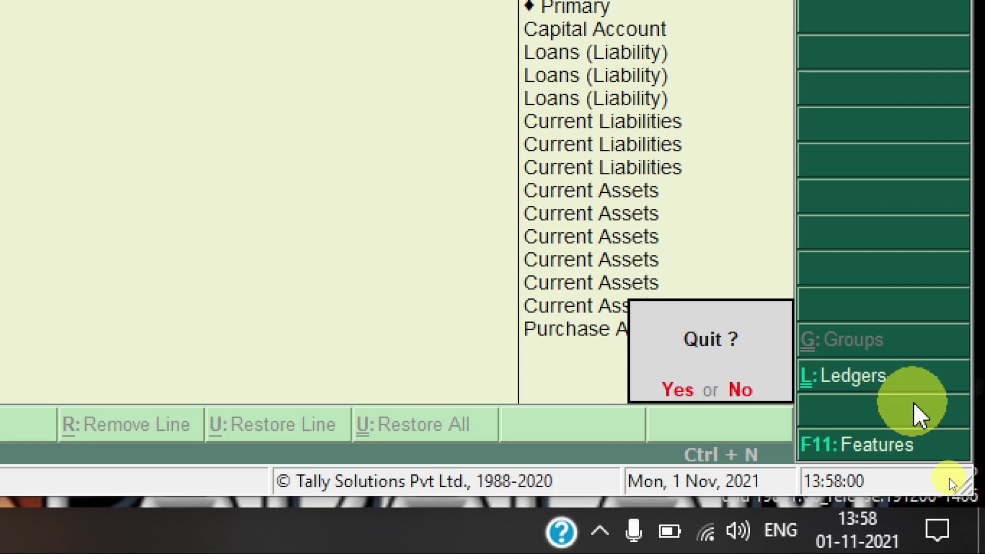
pyautogui.press('Return')
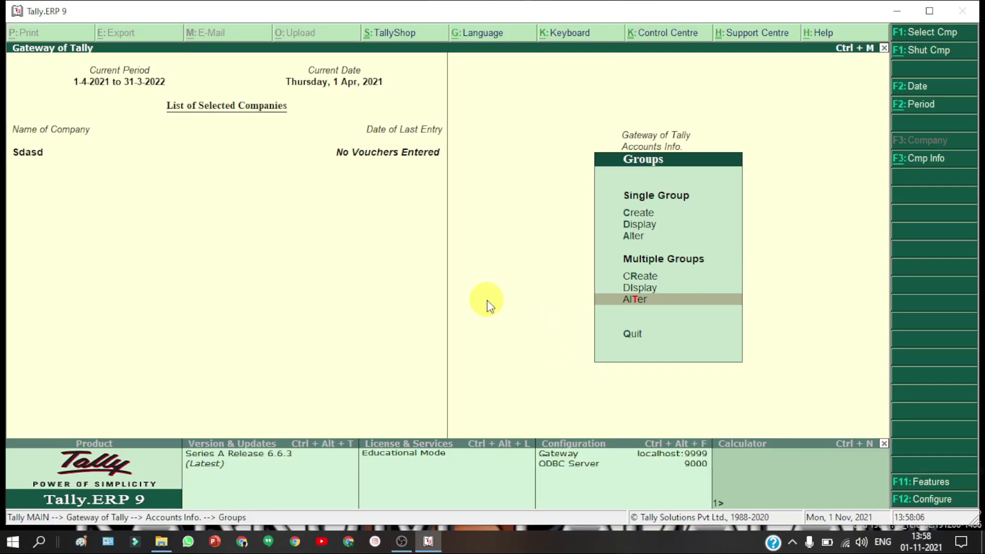
# Step: Back out of Groups and Accounts Info. to the Gateway of Tally, declining to quit the program
pyautogui.press('Escape')
pyautogui.press('Escape')
pyautogui.press('Escape')
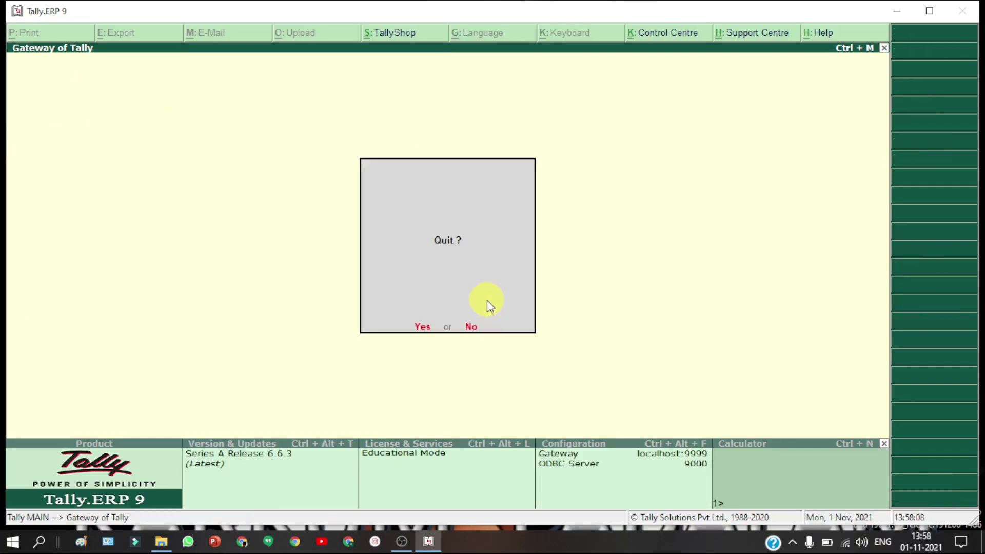
pyautogui.press('Escape')
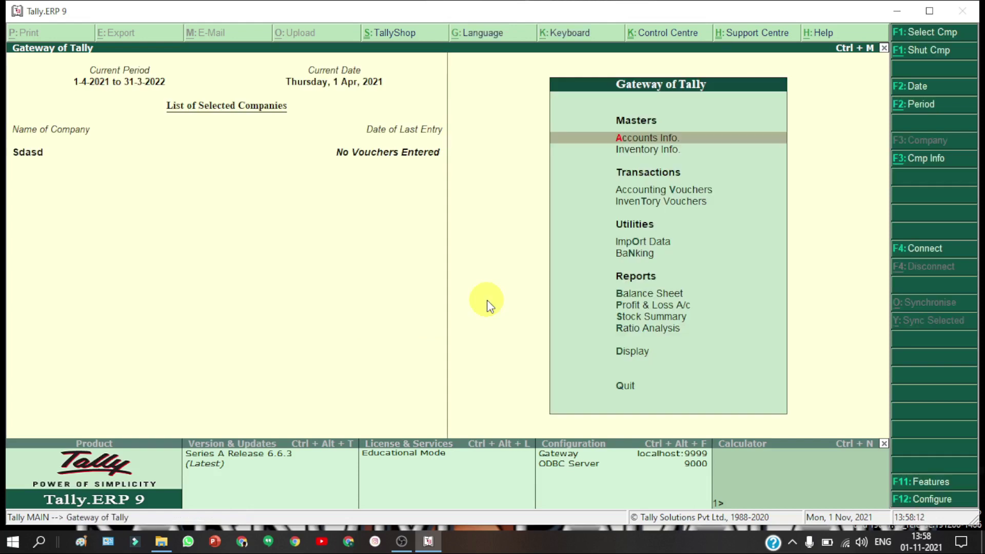
# Step: Move the highlight through the Masters, Transactions and Utilities entries of the Gateway of Tally, ending on Inventory Vouchers
pyautogui.press('Down')
pyautogui.press('Down')
pyautogui.press('Down')
pyautogui.press('Down')
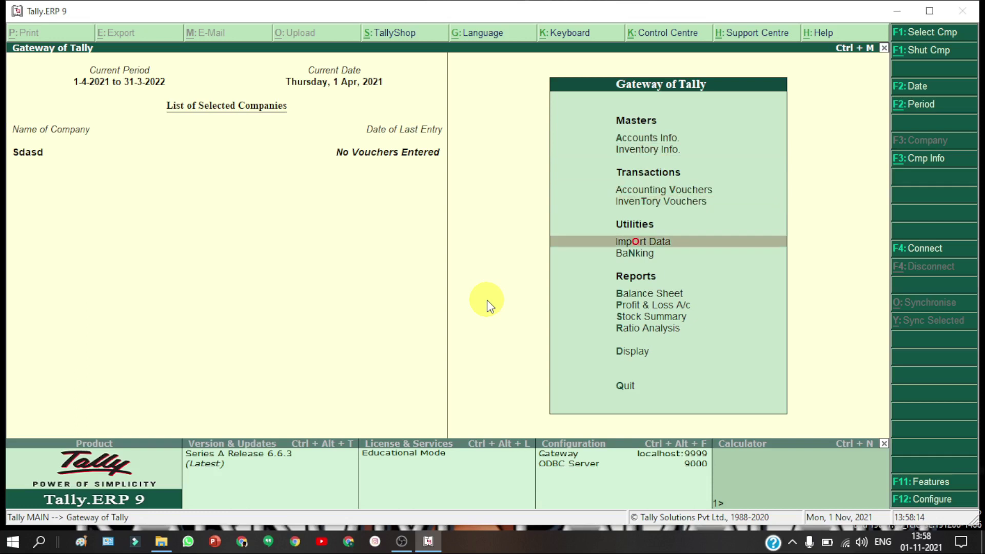
pyautogui.press('Up')
pyautogui.press('Up')
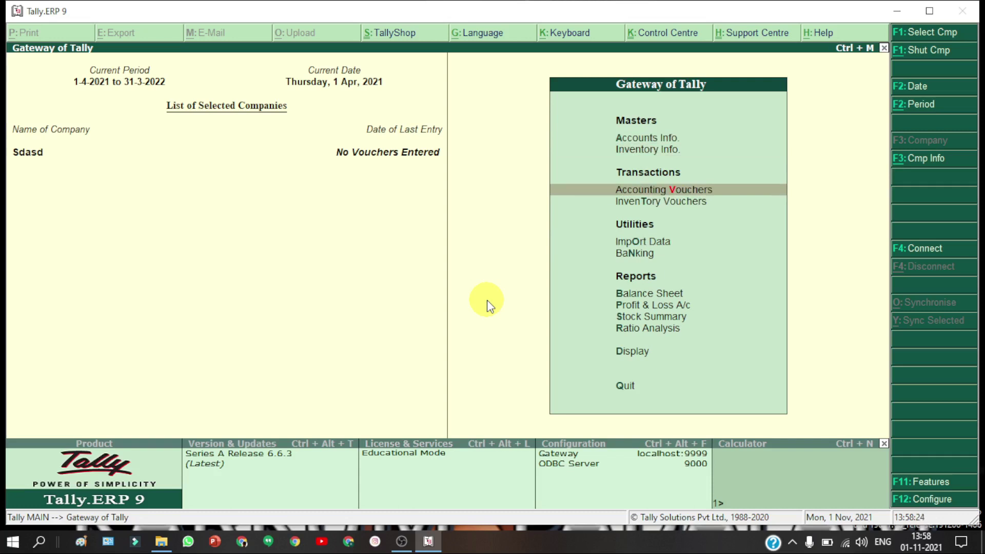
pyautogui.press('Up')
pyautogui.press('Down')
pyautogui.press('Down')
pyautogui.press('Down')
pyautogui.press('Up')
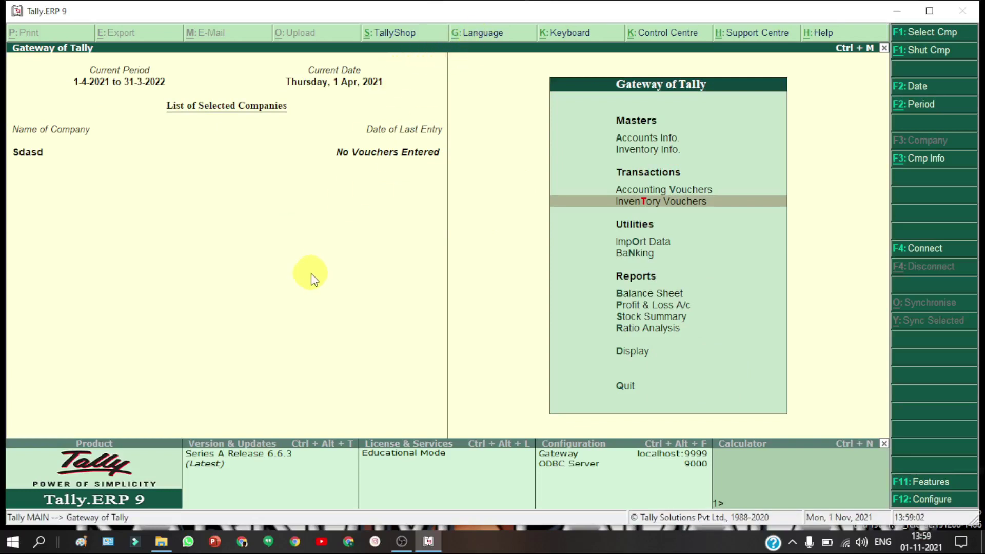
# Step: Open the display language configuration and leave it without choosing a language
pyautogui.hotkey('alt', 'g')
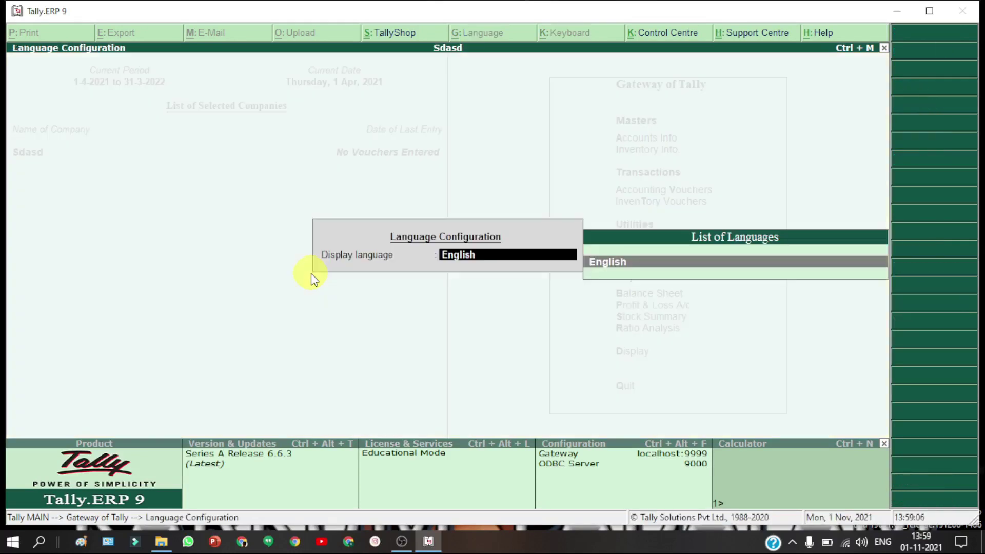
pyautogui.press('BackSpace')
pyautogui.press('Escape')
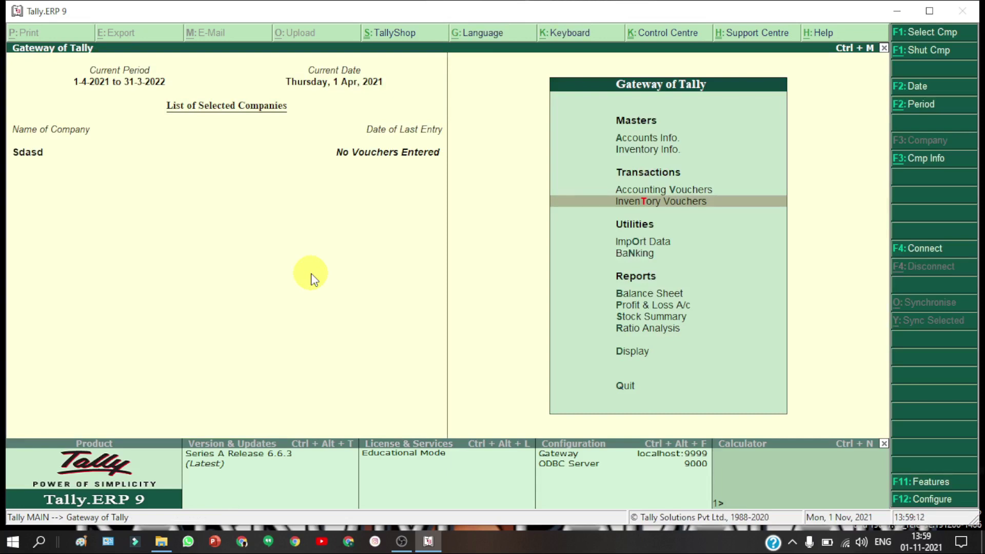
# Step: View the list of languages in the keyboard configuration and the Control Centre login, leaving both without entering anything
pyautogui.hotkey('alt', 'k')
pyautogui.press('BackSpace')
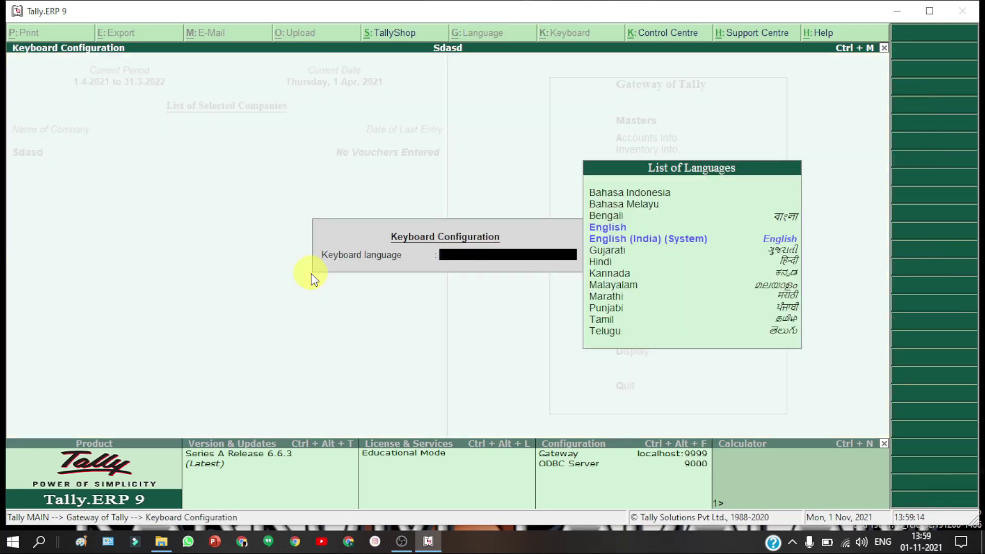
pyautogui.press('Escape')
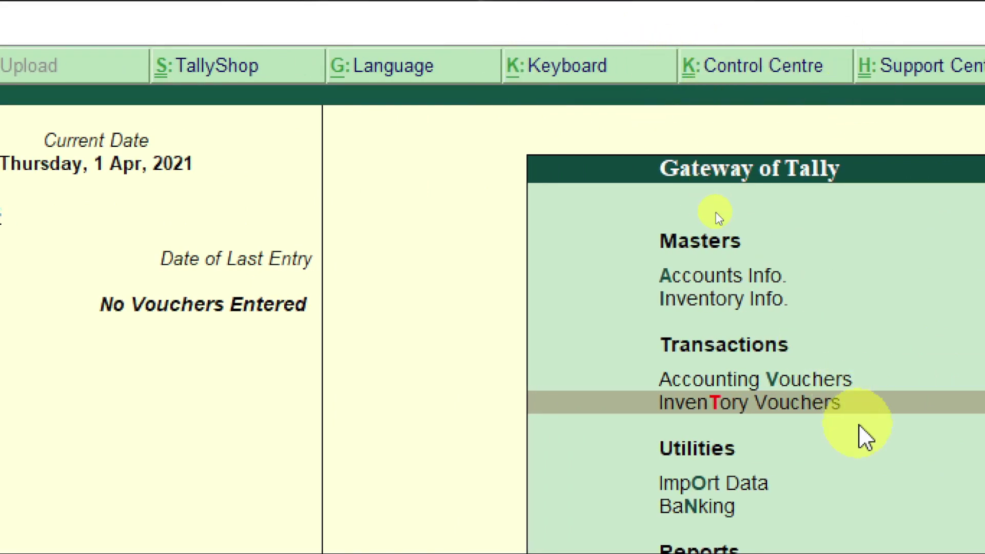
pyautogui.hotkey('ctrl', 'k')
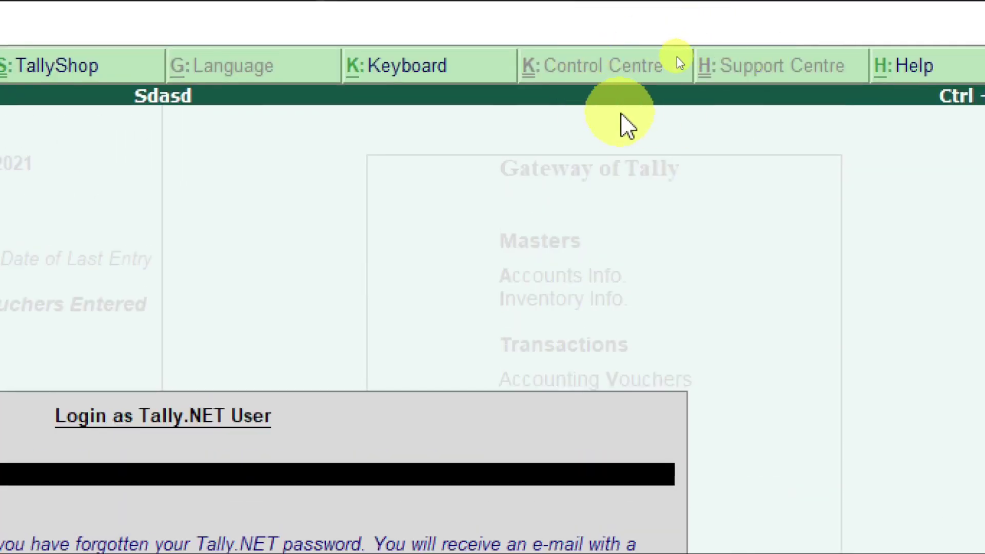
pyautogui.press('Escape')
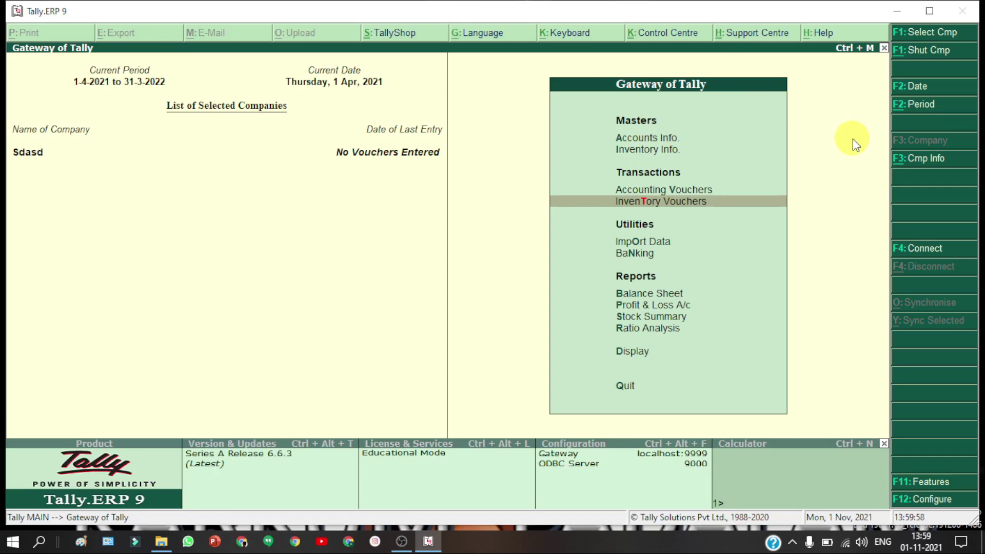
# Step: View the single Ledger Creation screen under Accounts Info., quit it without saving, and return to the Gateway of Tally
pyautogui.press('a')
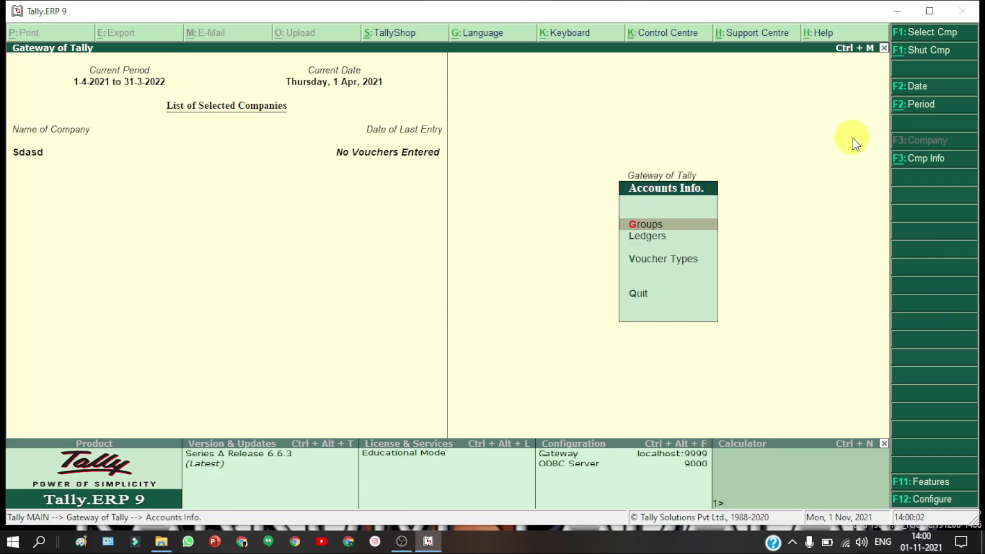
pyautogui.press('l')
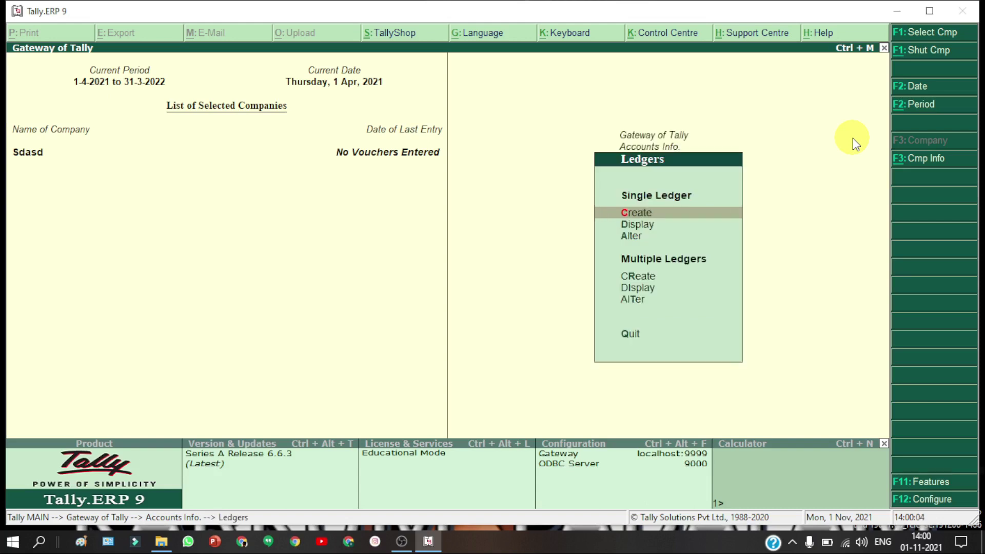
pyautogui.press('c')
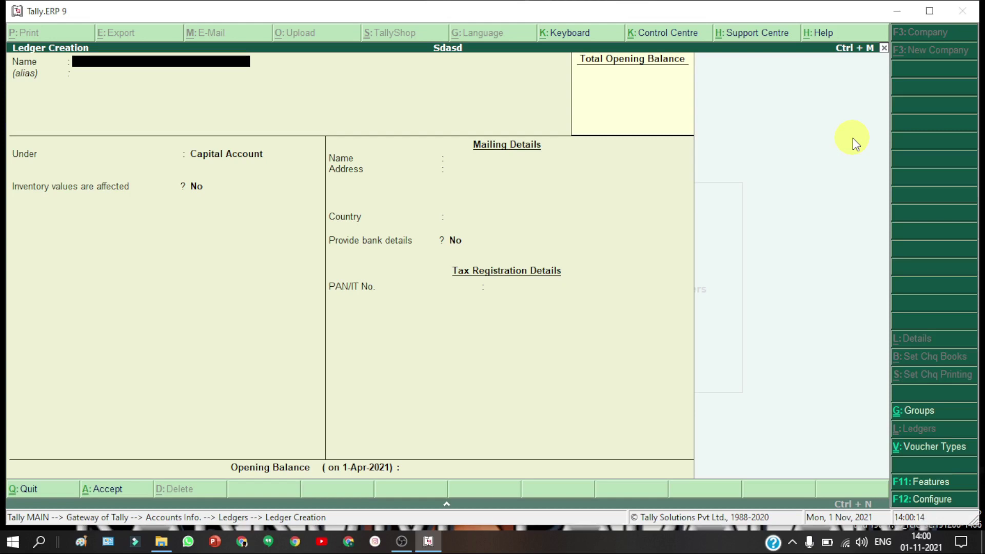
pyautogui.press('Escape')
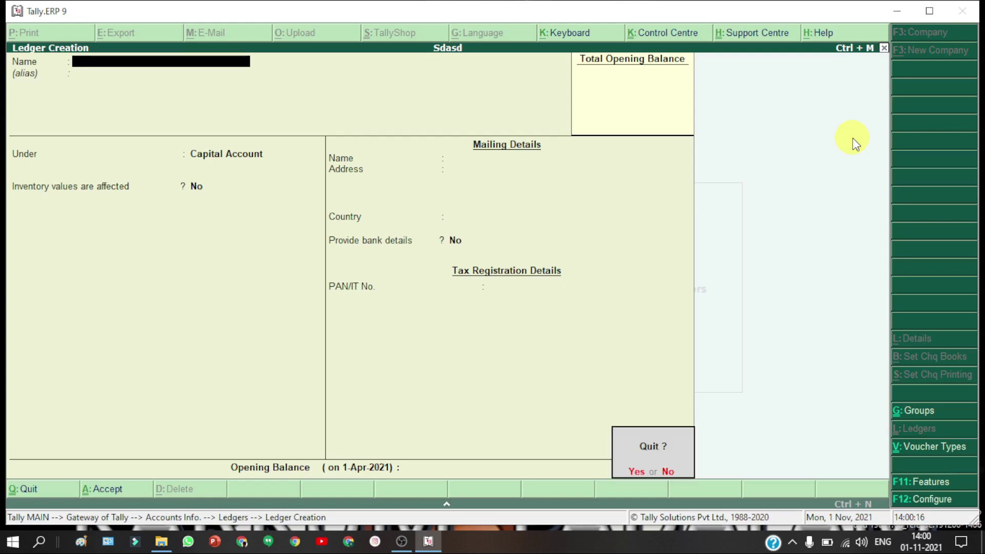
pyautogui.press('y')
pyautogui.press('Escape')
pyautogui.press('Escape')
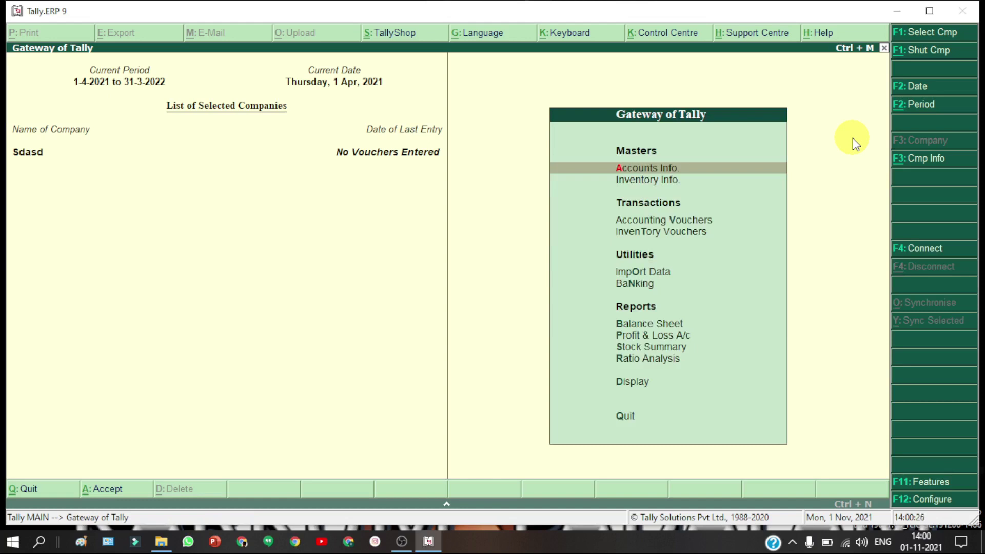
# Step: Reopen single Ledger Creation from Accounts Info. and quit it back to the Ledgers menu without creating a ledger
pyautogui.press('Return')
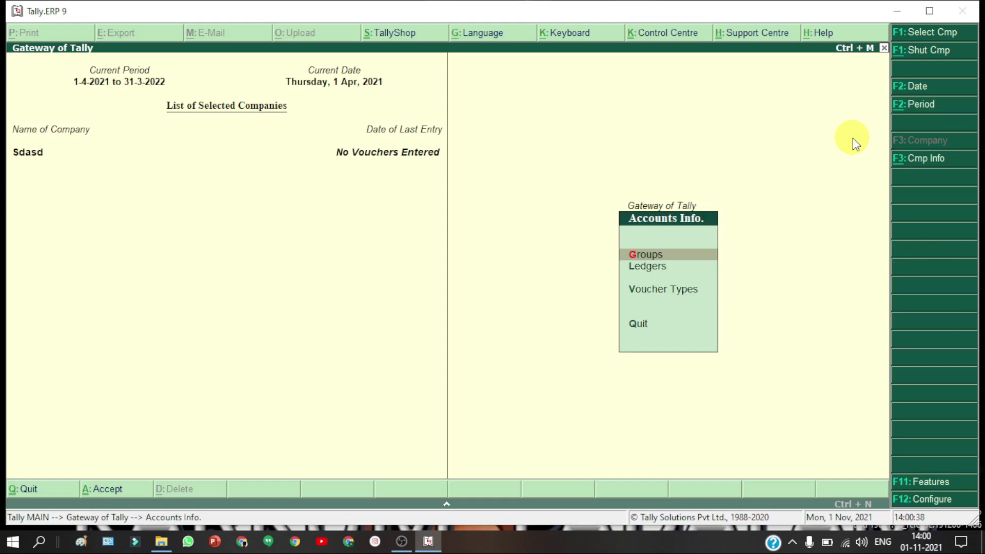
pyautogui.press('l')
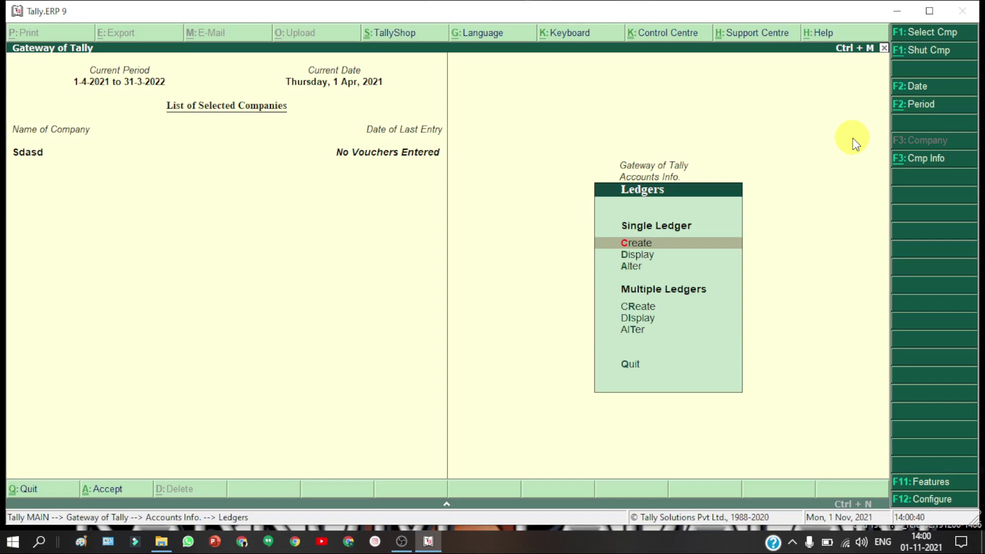
pyautogui.press('c')
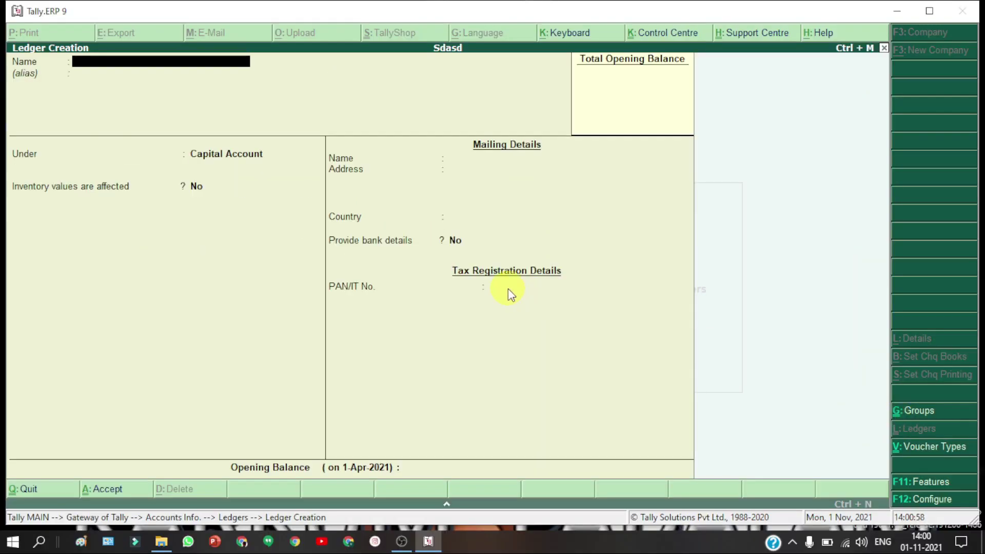
pyautogui.press('Escape')
pyautogui.press('y')
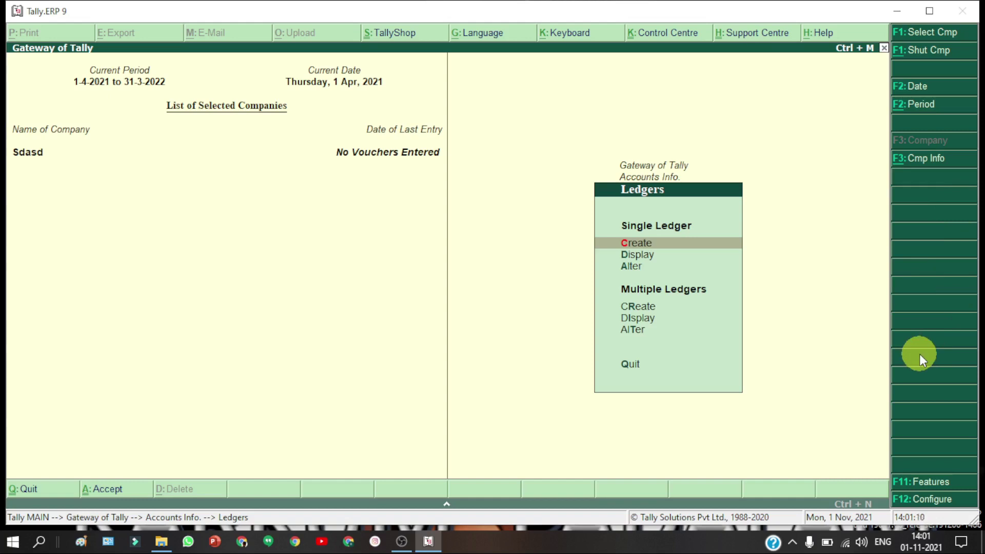
# Step: Back out of Ledgers and Accounts Info. to the Gateway of Tally, declining to quit, and minimize the program window
pyautogui.press('Escape')
pyautogui.press('Escape')
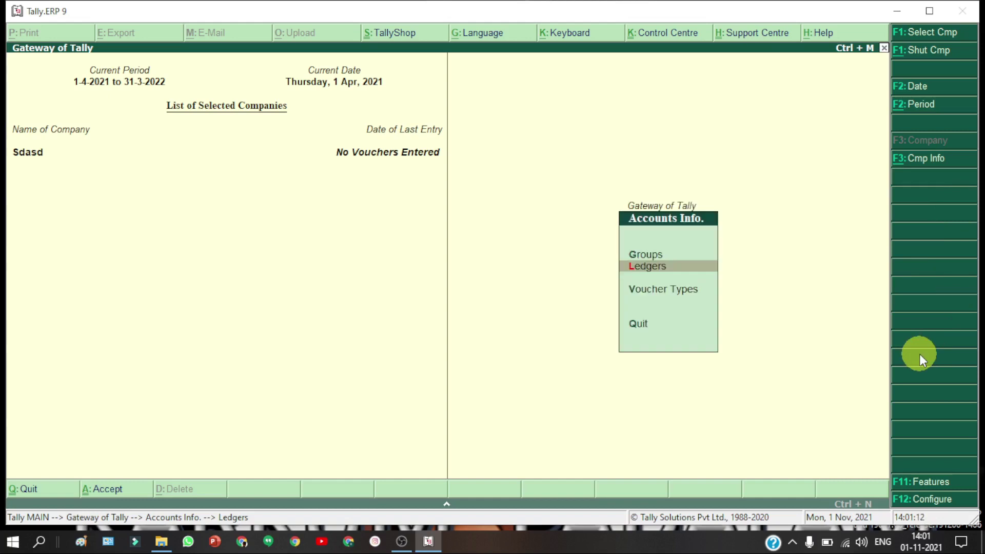
pyautogui.press('Escape')
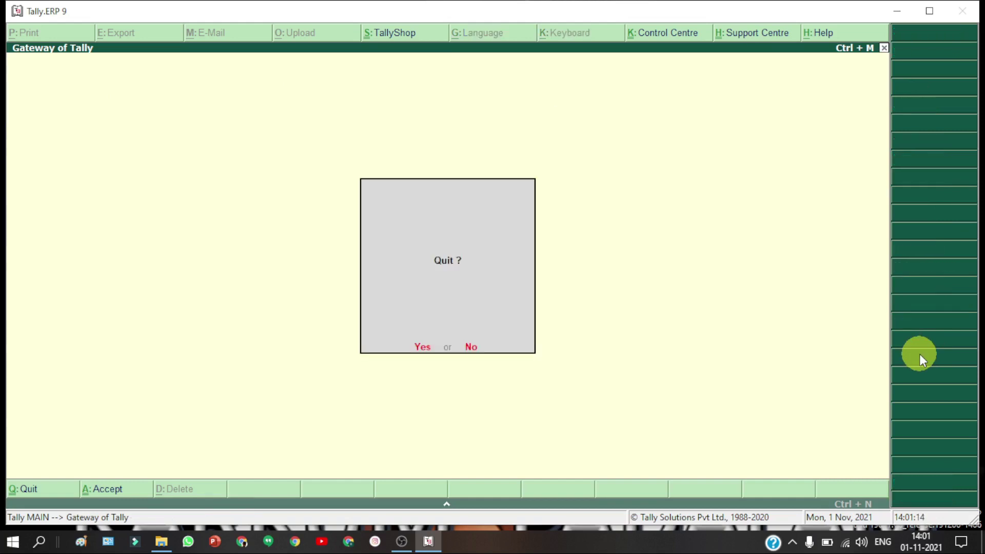
pyautogui.press('n')
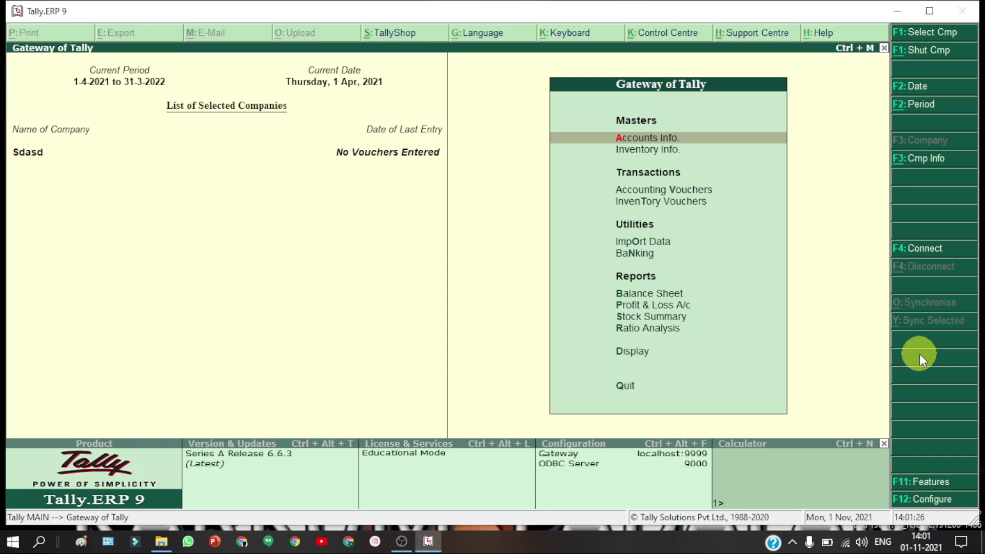
pyautogui.click(428, 539)
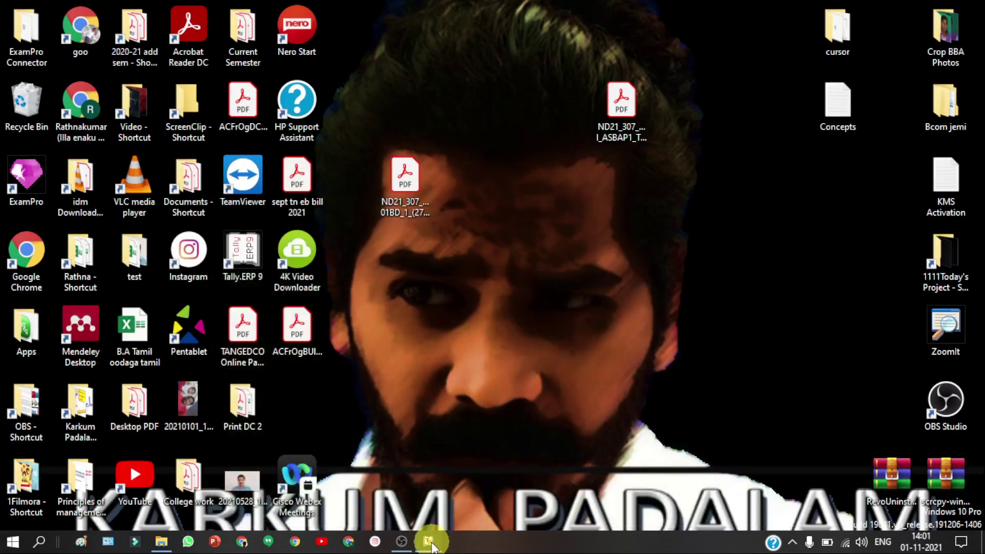